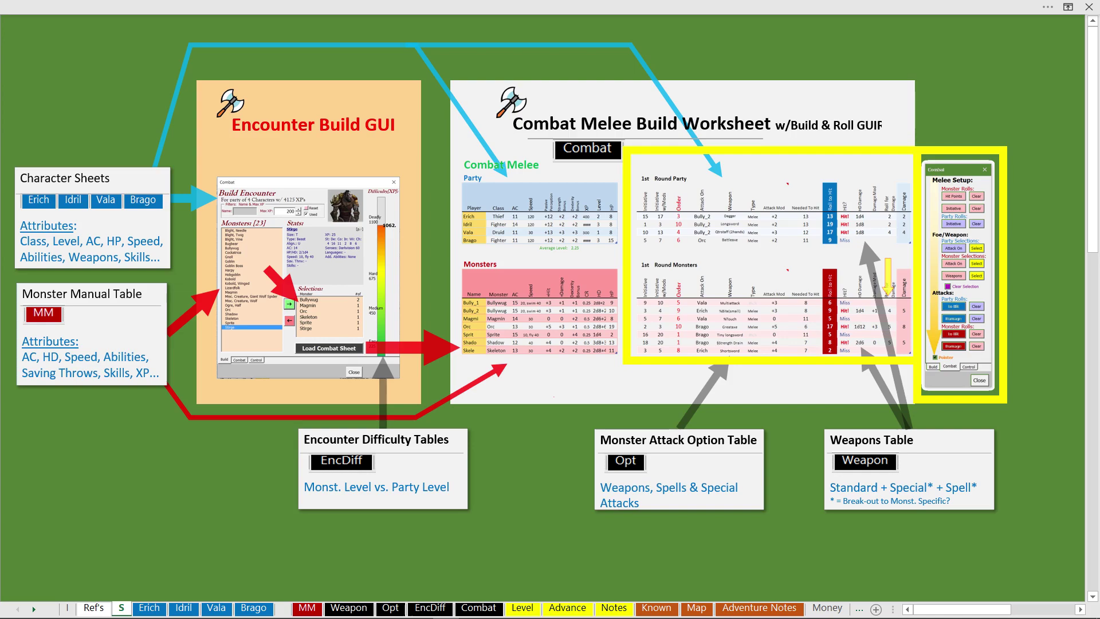
# Step: Switch to the Ref's sheet and open the Combat encounter builder from the DnD tab
pyautogui.hotkey('ctrl', 'pageup')
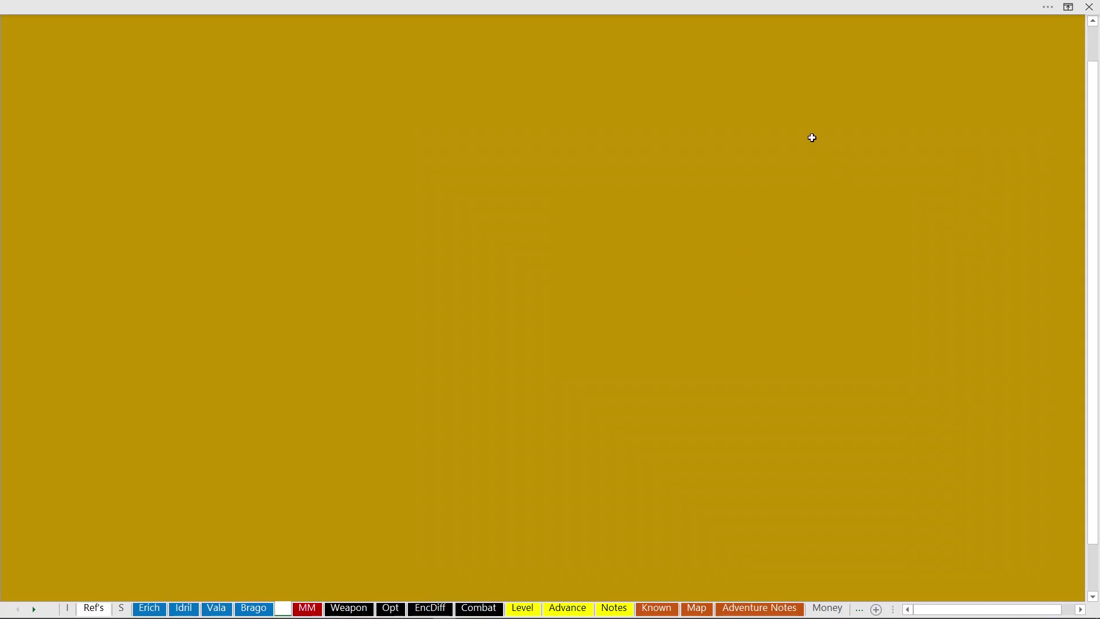
pyautogui.click(342, 6)
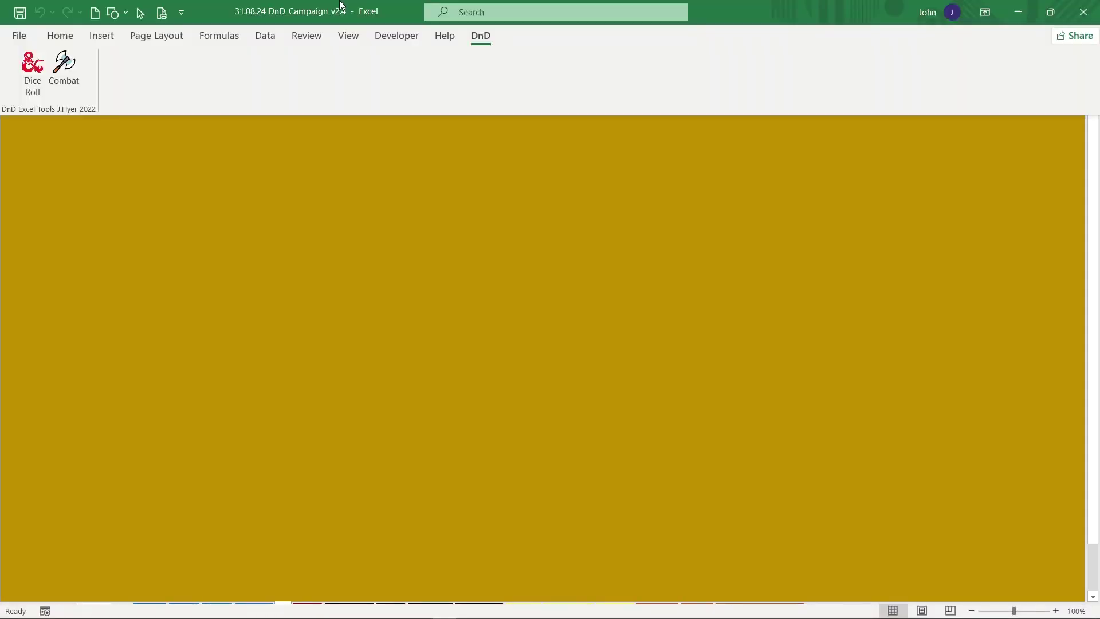
pyautogui.click(73, 73)
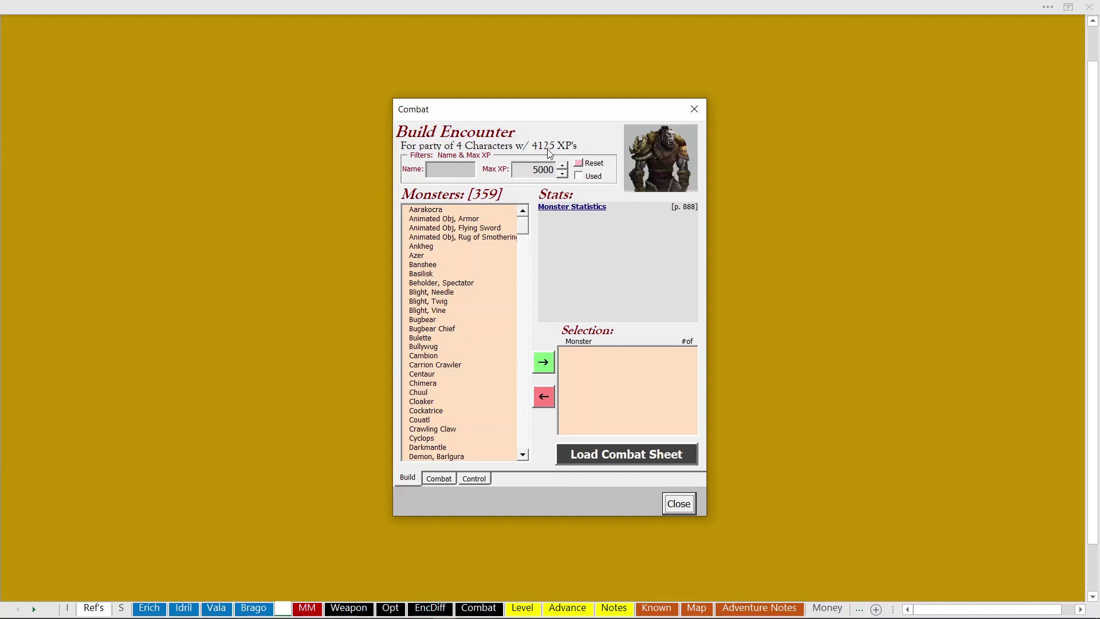
# Step: Browse monster stats from Animated Obj to Devil, and try then clear a 'drag' name filter
pyautogui.click(484, 220)
pyautogui.press('Down')
pyautogui.press('Down')
pyautogui.press('Down')
pyautogui.press('Down')
pyautogui.press('Down')
pyautogui.press('Down')
pyautogui.press('Down')
pyautogui.press('Down')
pyautogui.press('Down')
pyautogui.press('Down')
pyautogui.press('Down')
pyautogui.press('Down')
pyautogui.press('Down')
pyautogui.press('Down')
pyautogui.press('Down')
pyautogui.press('Down')
pyautogui.press('Down')
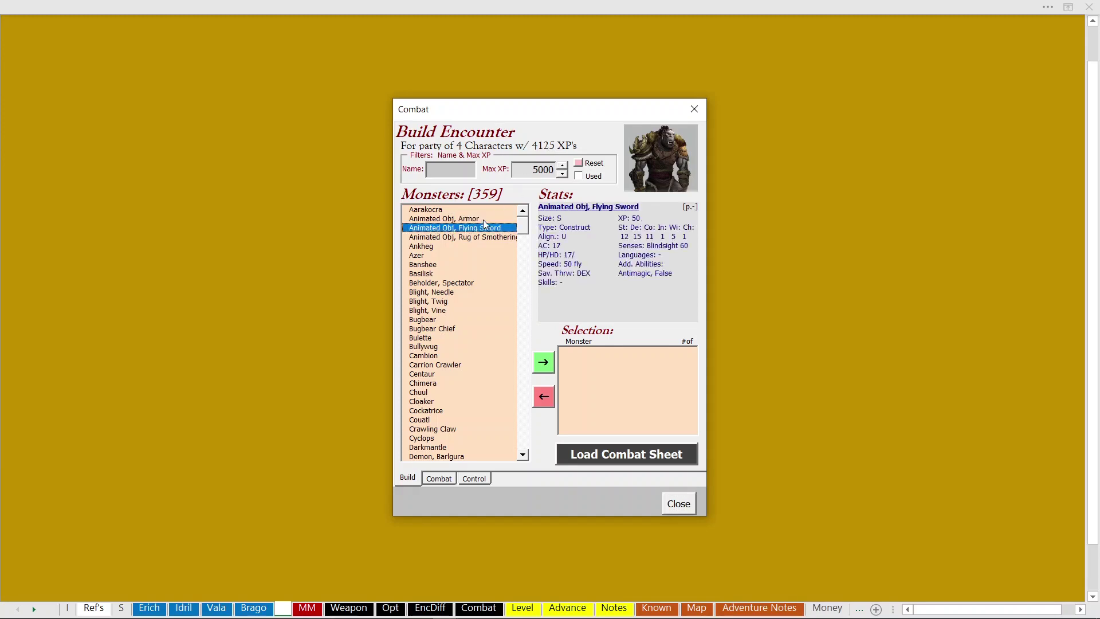
pyautogui.press('Down')
pyautogui.press('Down')
pyautogui.press('Down')
pyautogui.press('Down')
pyautogui.press('Down')
pyautogui.press('Down')
pyautogui.press('Down')
pyautogui.press('Down')
pyautogui.press('Down')
pyautogui.press('Down')
pyautogui.press('Down')
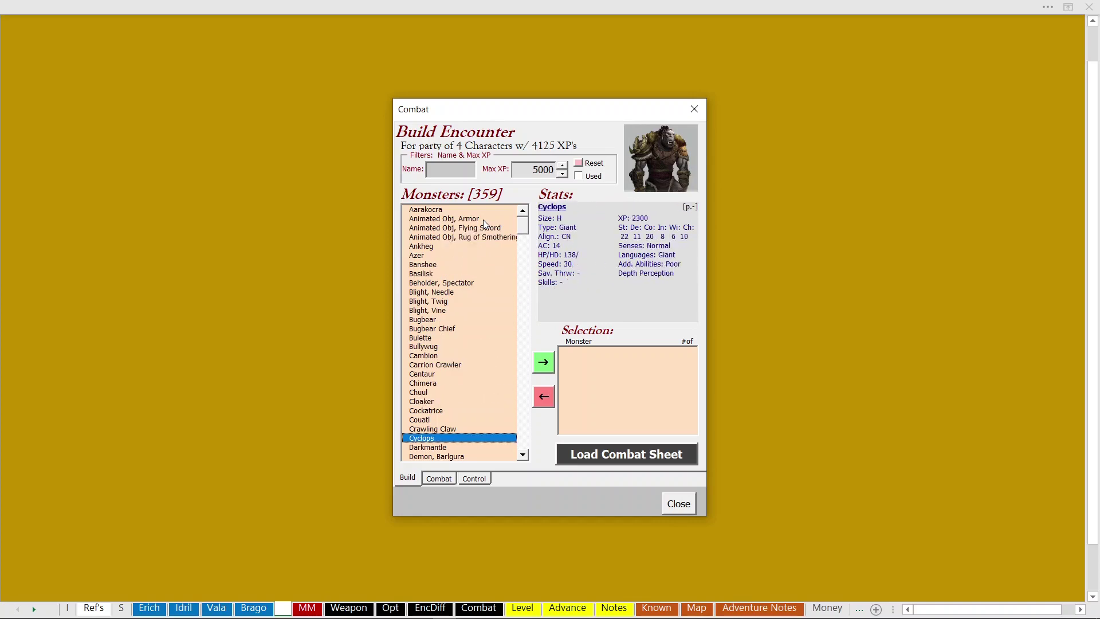
pyautogui.press('Down')
pyautogui.press('Down')
pyautogui.press('Down')
pyautogui.press('Down')
pyautogui.press('Down')
pyautogui.press('Down')
pyautogui.press('Down')
pyautogui.press('Down')
pyautogui.press('Down')
pyautogui.press('Down')
pyautogui.press('Down')
pyautogui.press('Down')
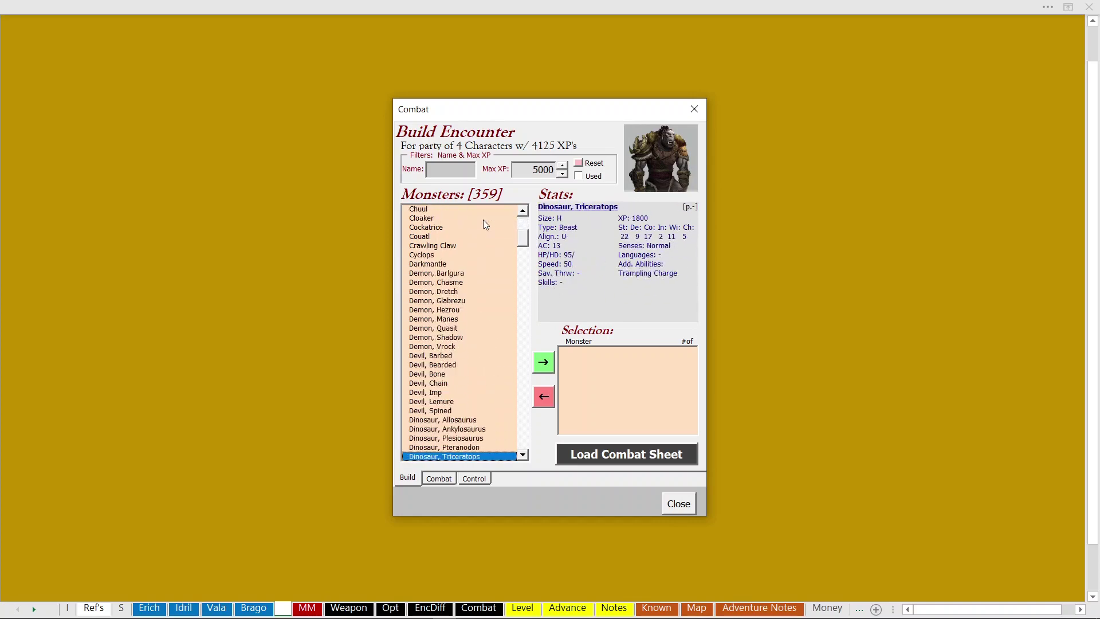
pyautogui.press('Up')
pyautogui.press('Up')
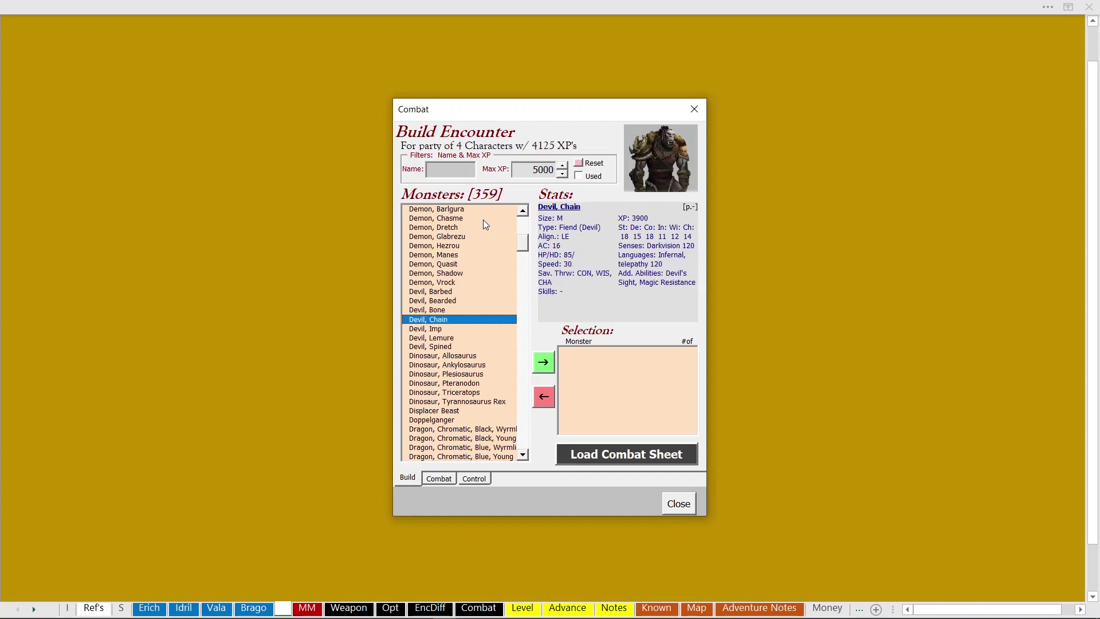
pyautogui.click(453, 169)
pyautogui.write('dra')
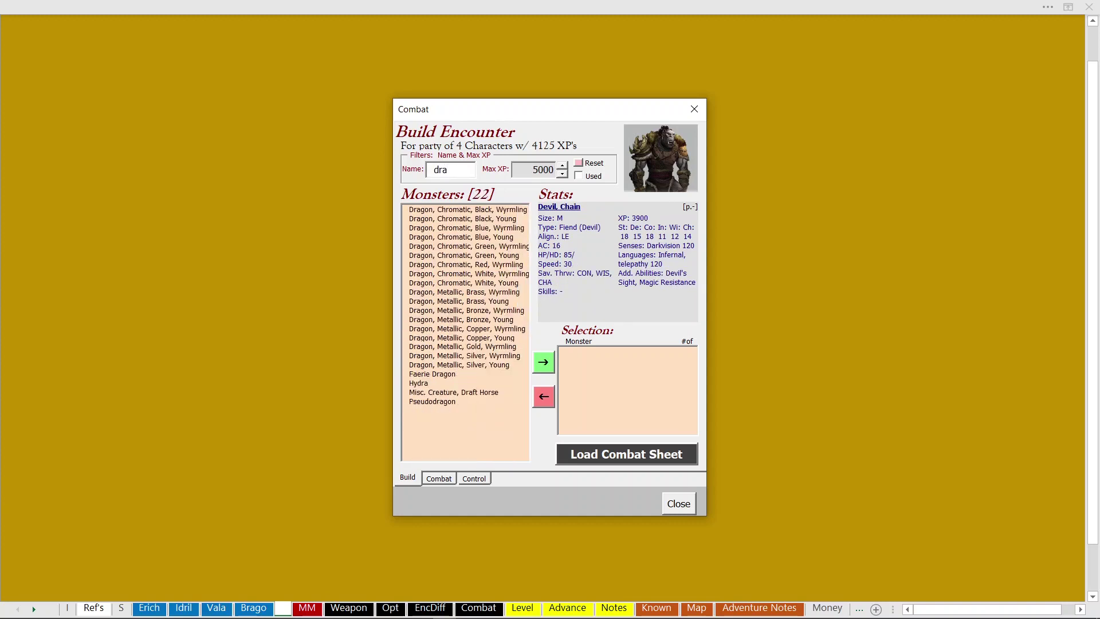
pyautogui.write('g')
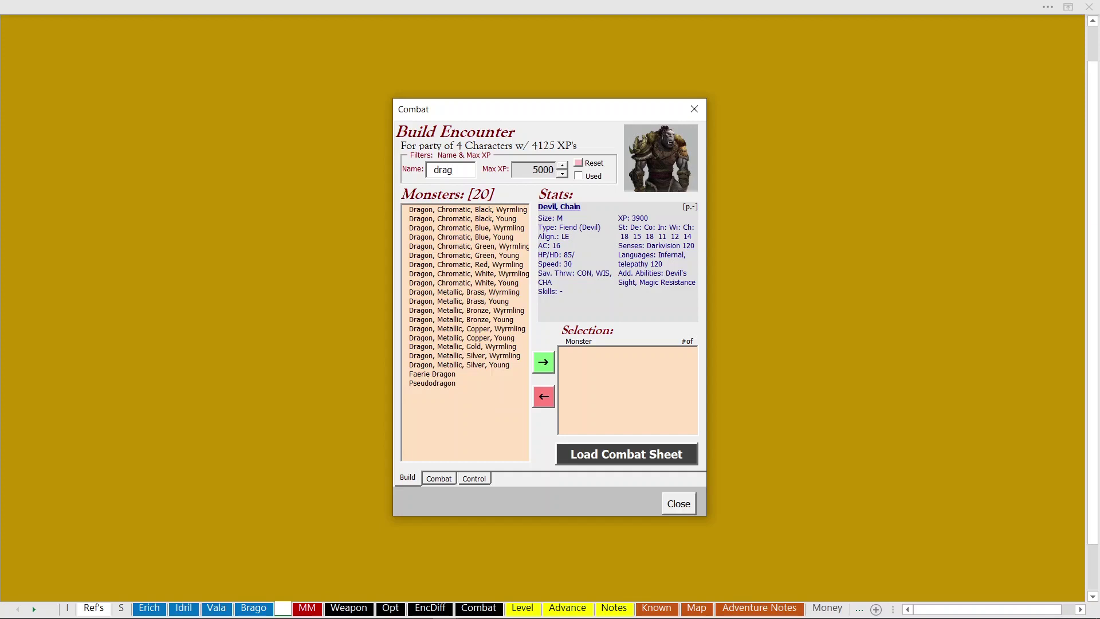
pyautogui.press('BackSpace')
pyautogui.press('BackSpace')
pyautogui.press('BackSpace')
pyautogui.press('BackSpace')
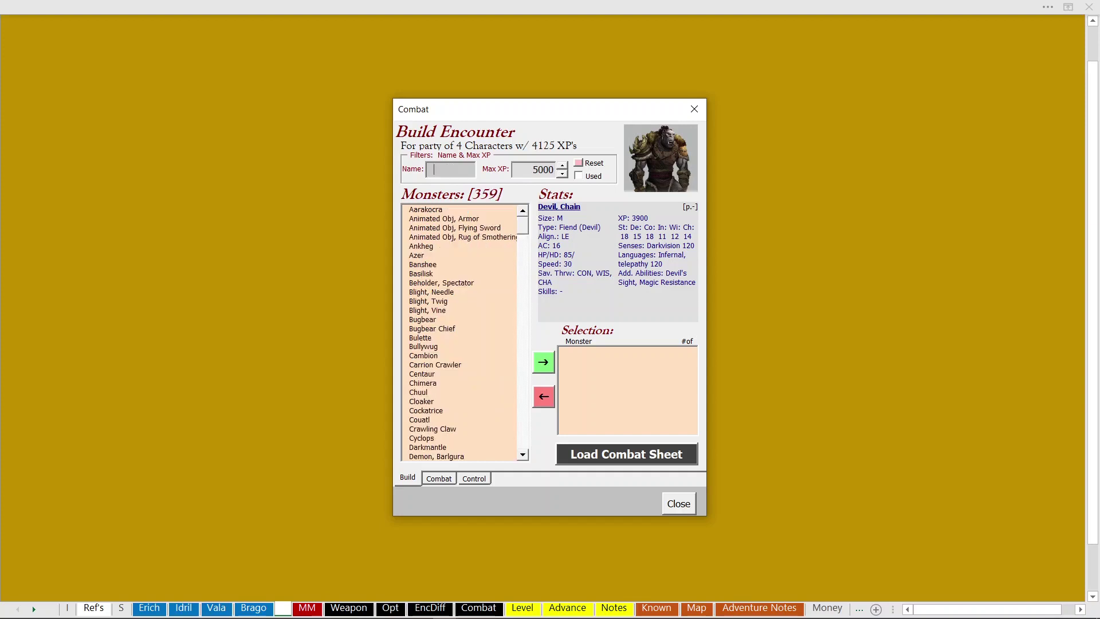
# Step: Set Max XP to 200 and show only Used monsters
pyautogui.click(564, 175)
pyautogui.click(564, 175)
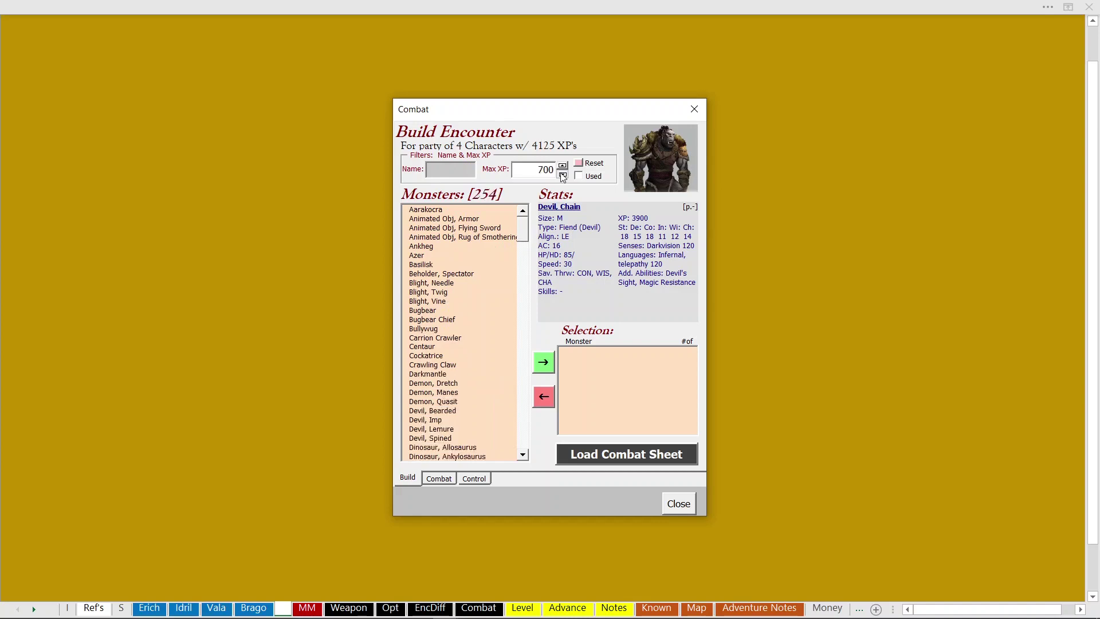
pyautogui.click(564, 175)
pyautogui.click(562, 165)
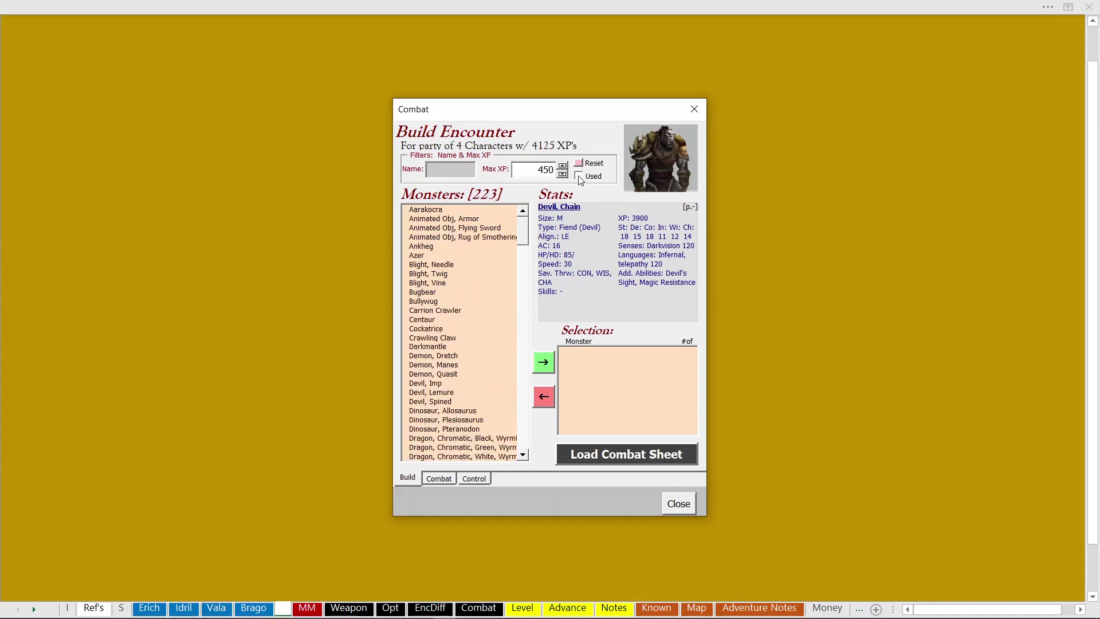
pyautogui.click(580, 178)
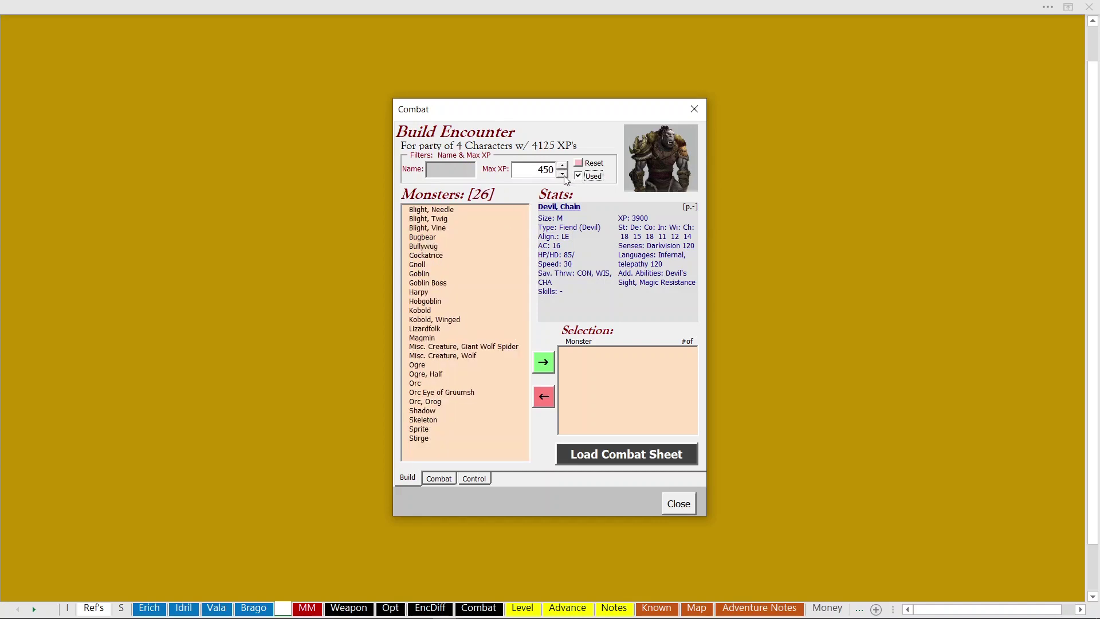
pyautogui.click(563, 174)
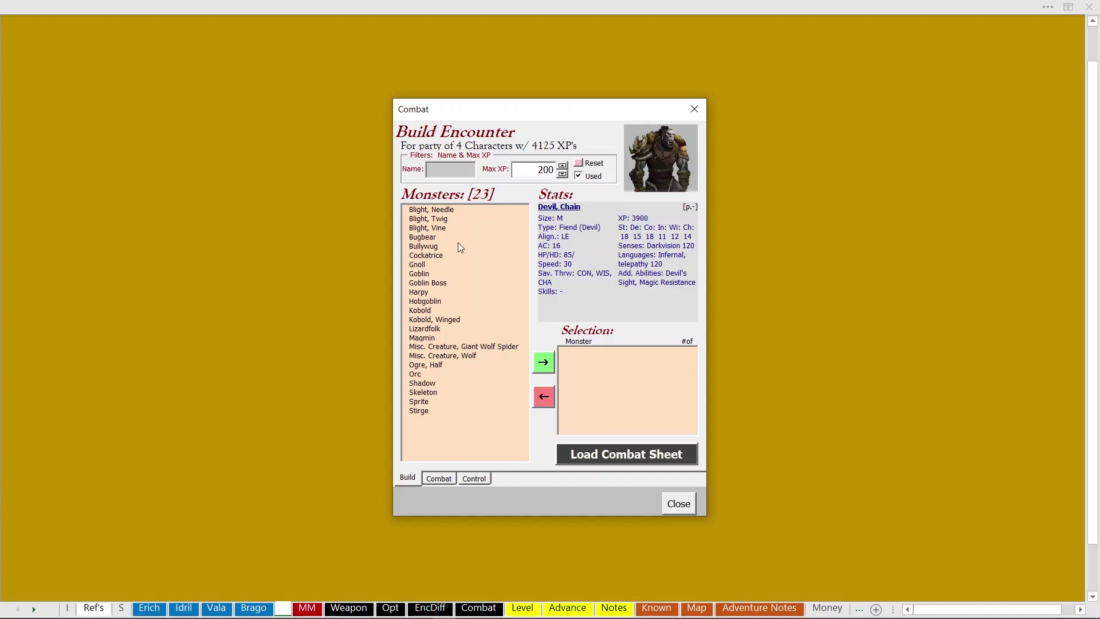
# Step: Add two Bullywugs, a Goblin and two Magmins to the encounter selection
pyautogui.click(433, 247)
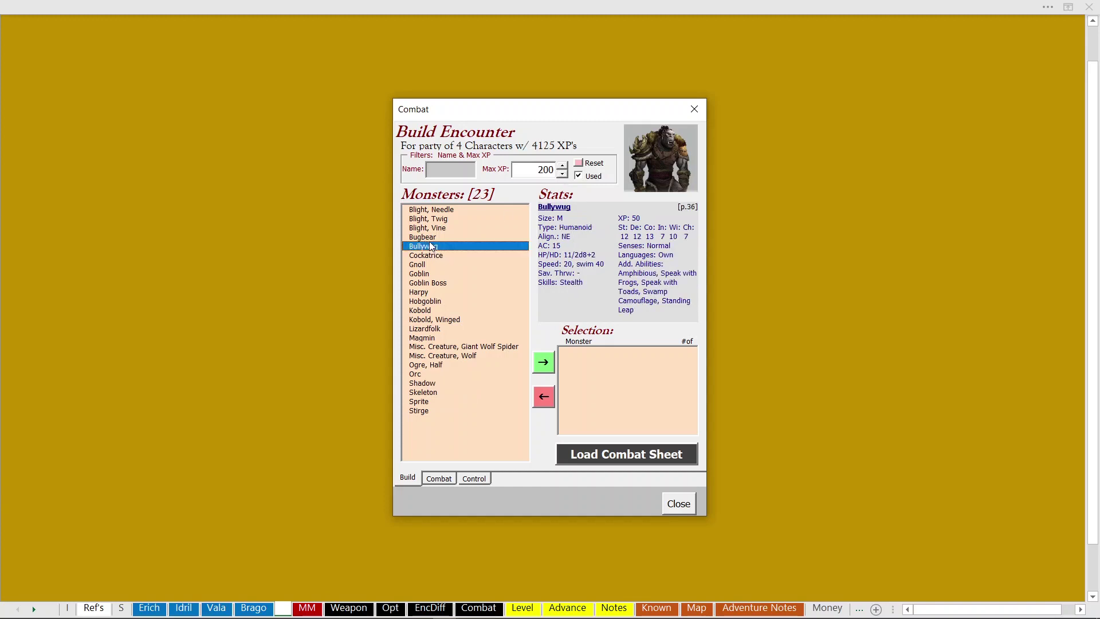
pyautogui.click(543, 364)
pyautogui.click(544, 363)
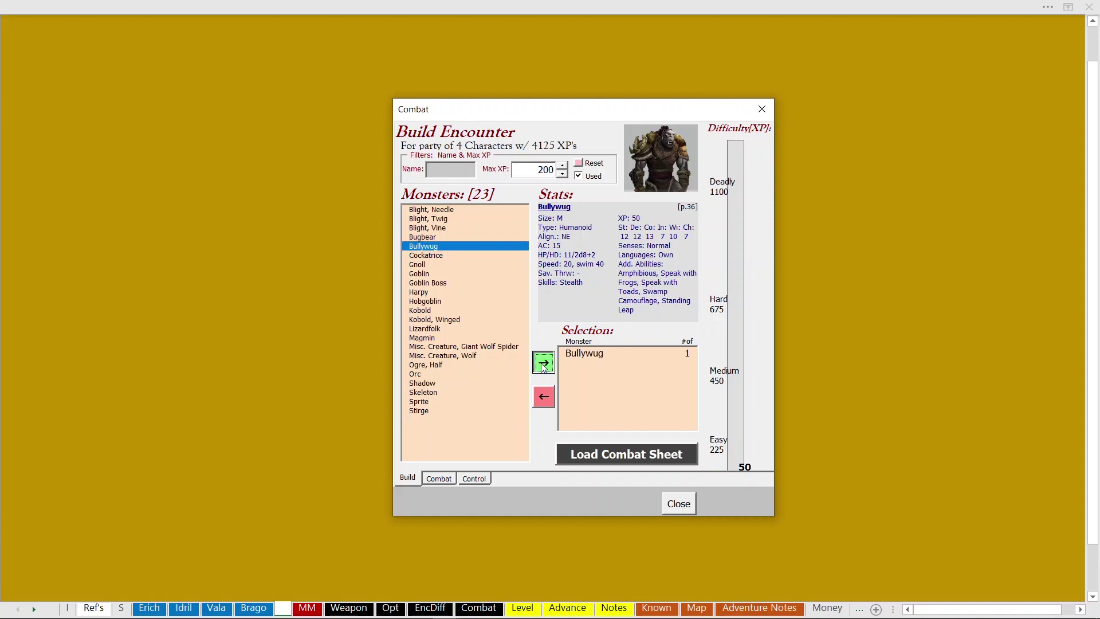
pyautogui.click(442, 274)
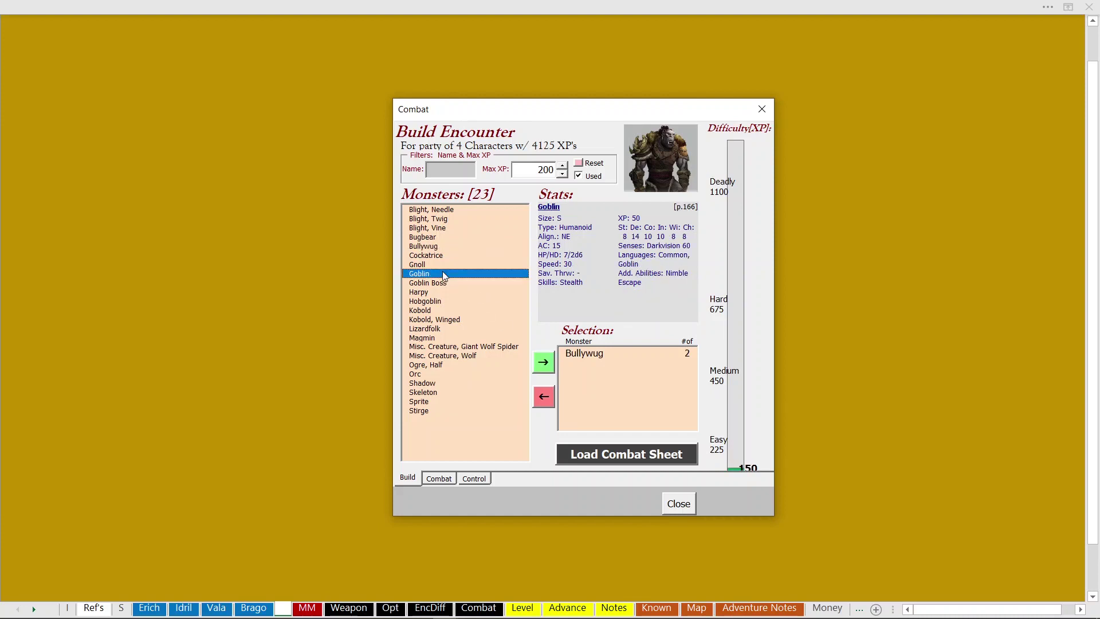
pyautogui.click(541, 360)
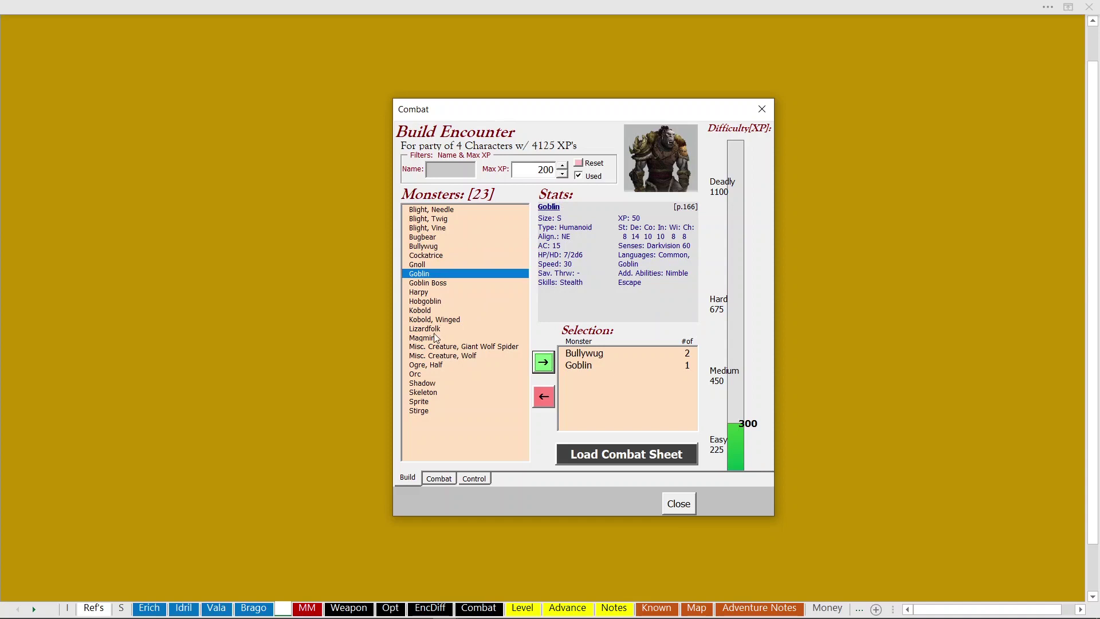
pyautogui.click(436, 338)
pyautogui.click(536, 361)
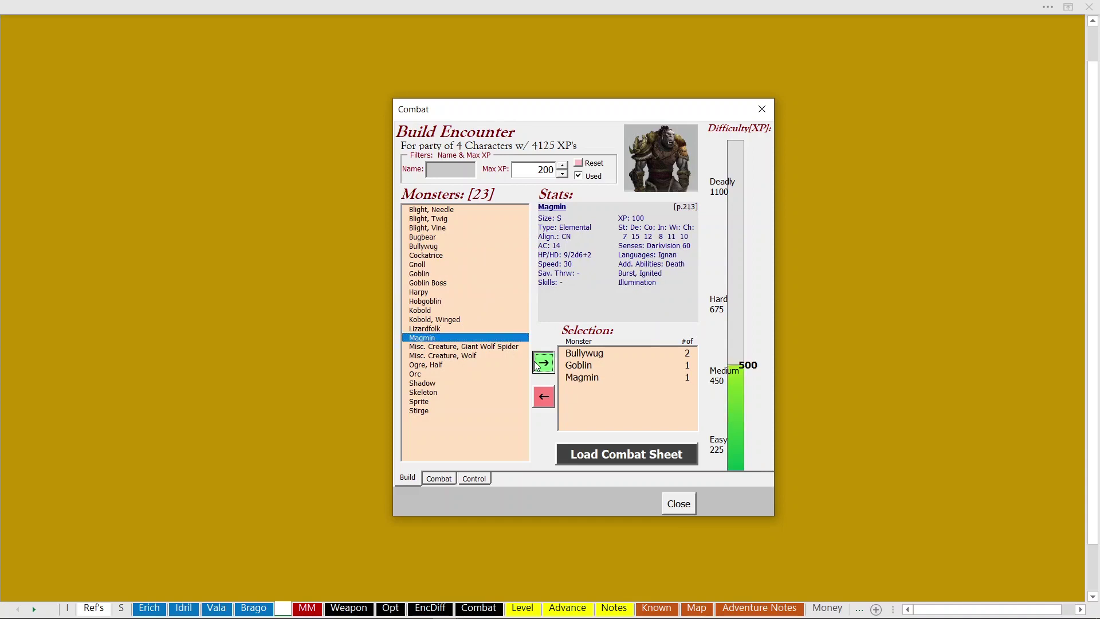
pyautogui.click(537, 365)
# Step: Add a Shadow and a Skeleton, then load the encounter onto the Combat Melee sheet
pyautogui.click(428, 384)
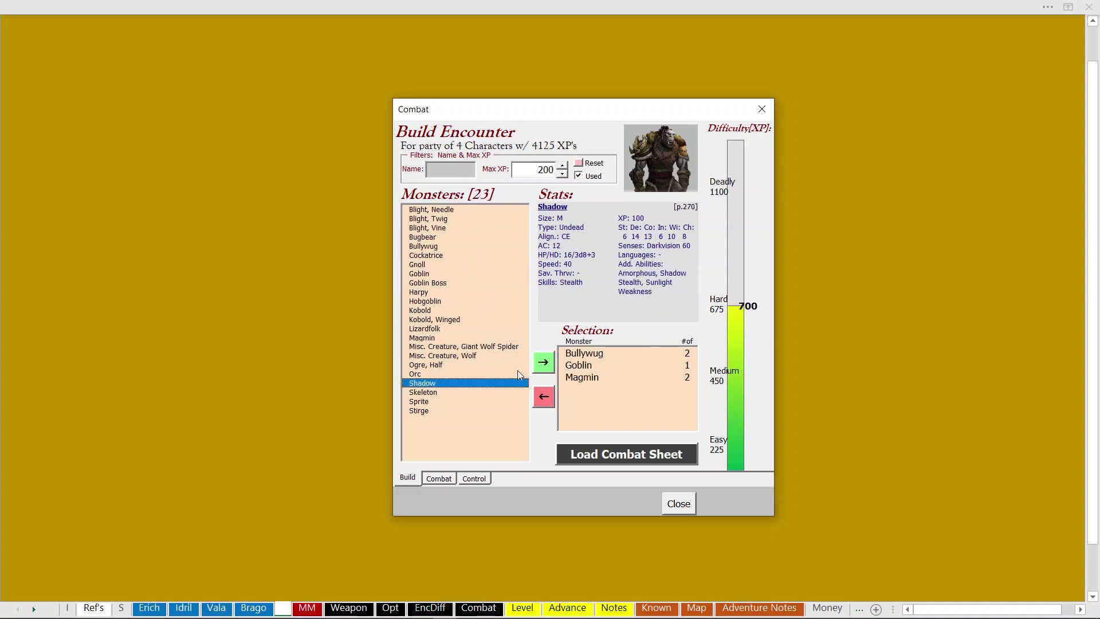
pyautogui.click(542, 363)
pyautogui.click(462, 392)
pyautogui.click(536, 365)
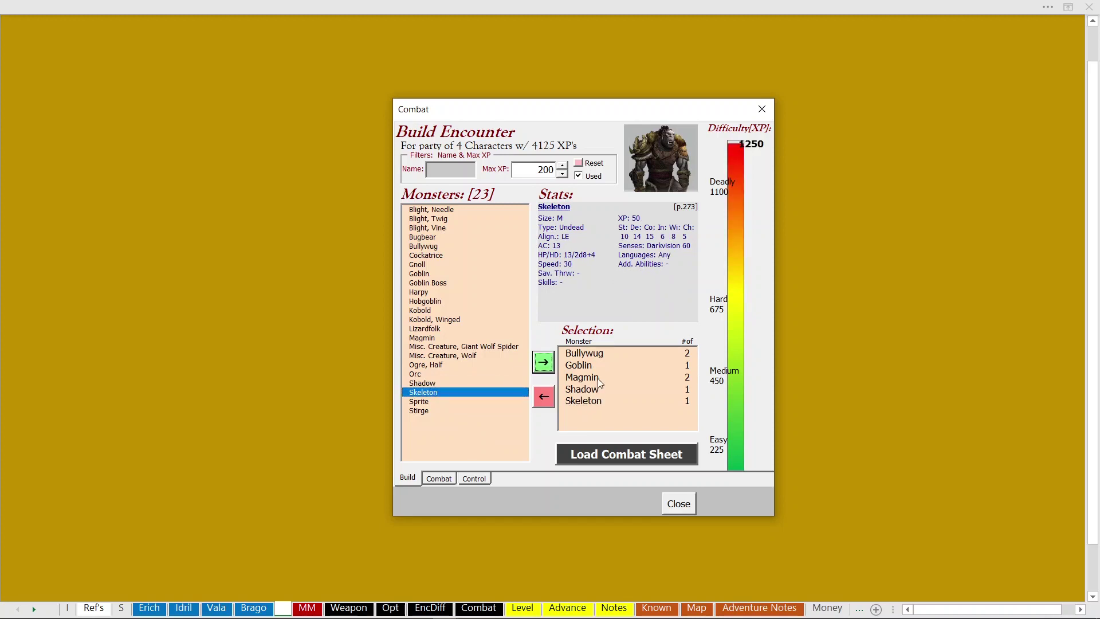
pyautogui.click(605, 456)
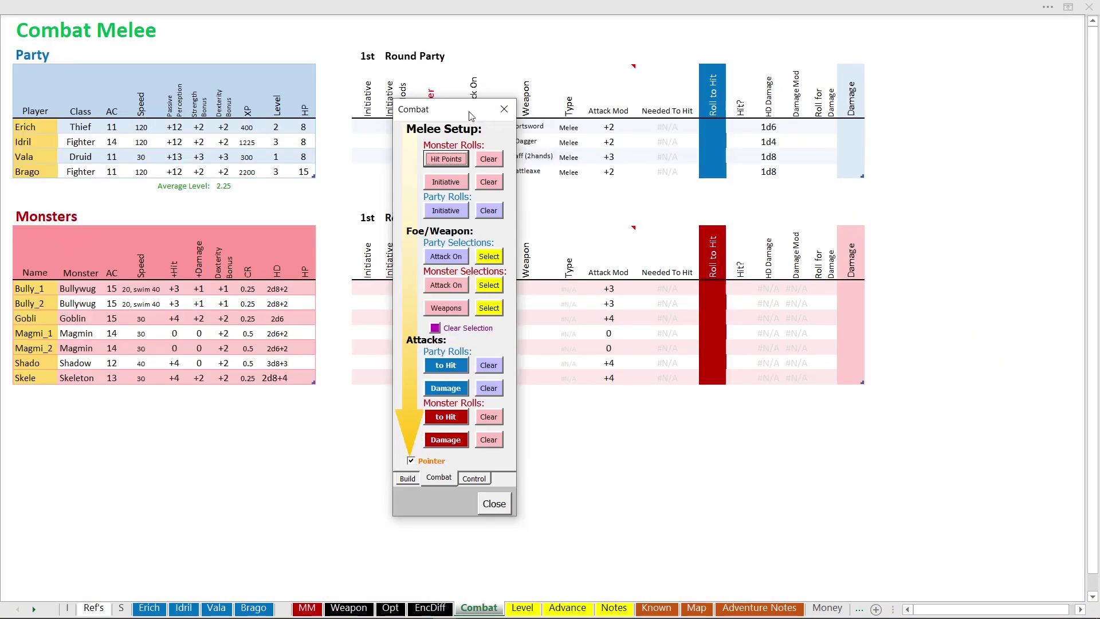
# Step: Move the Combat dialog aside, then roll, re-roll and clear the monsters' hit points
pyautogui.moveTo(465, 113); pyautogui.dragTo(978, 41)
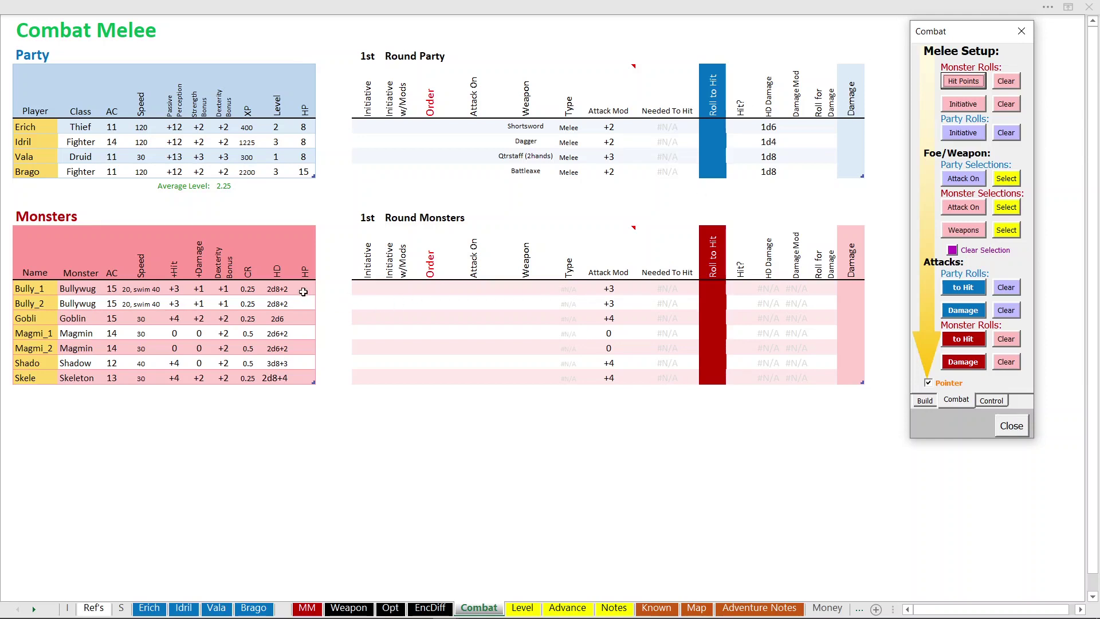
pyautogui.click(961, 81)
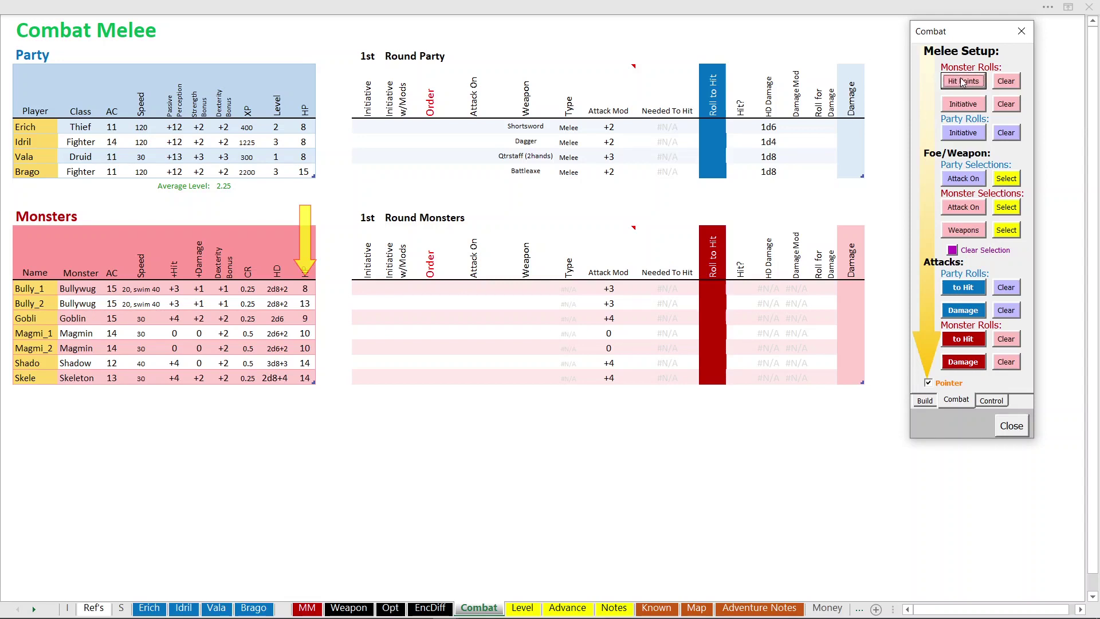
pyautogui.click(982, 82)
pyautogui.click(1019, 83)
# Step: Roll monster initiative three times and party initiative twice to set the turn order
pyautogui.click(958, 107)
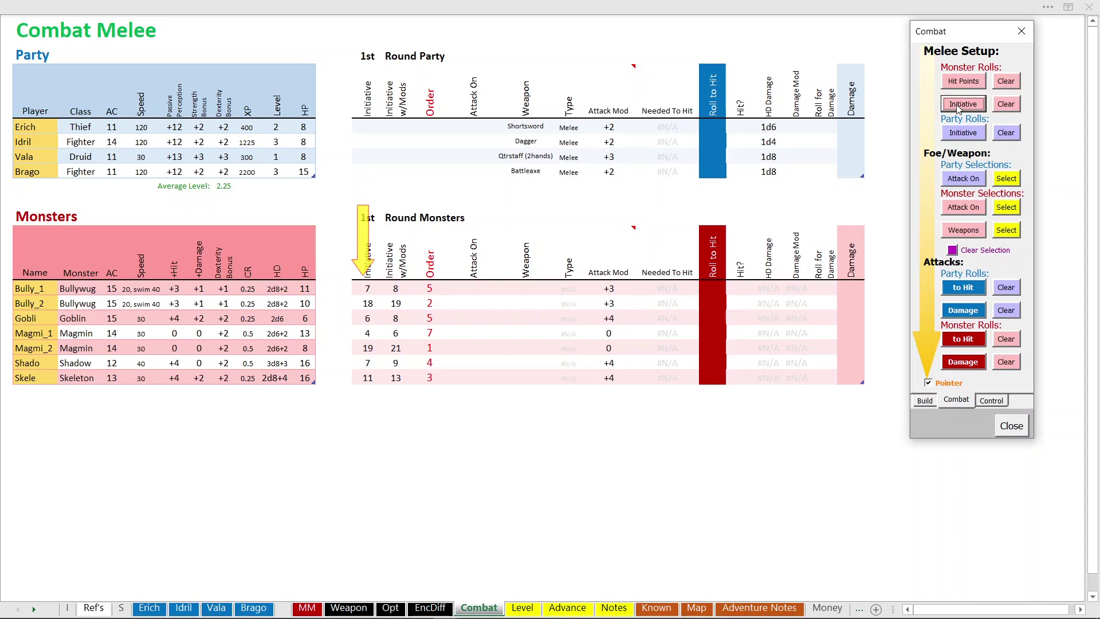
pyautogui.click(958, 106)
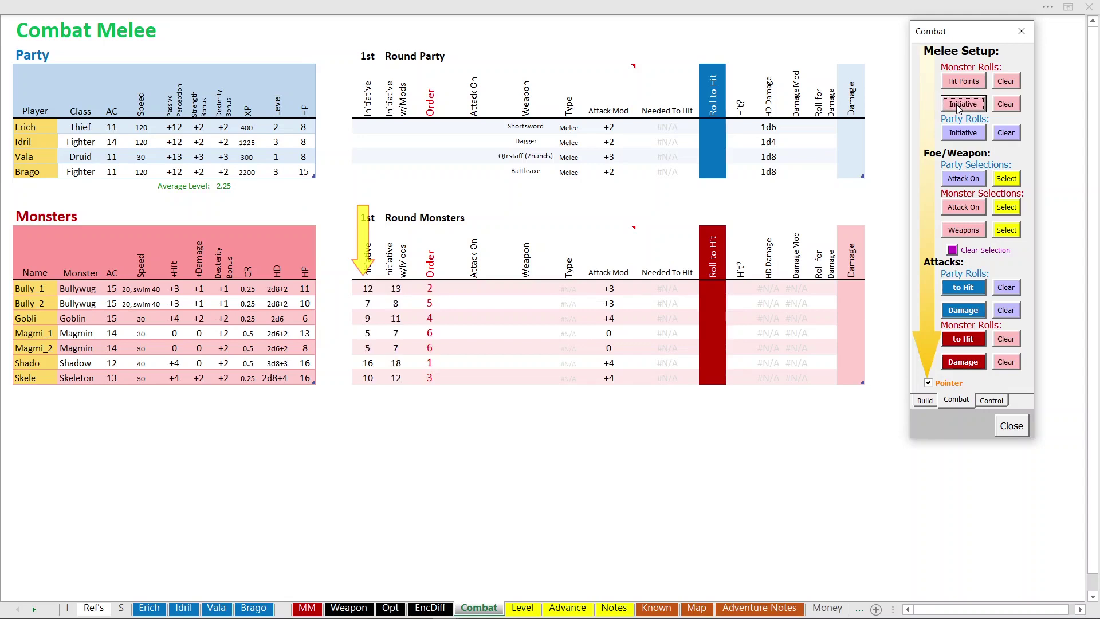
pyautogui.click(958, 106)
pyautogui.click(958, 134)
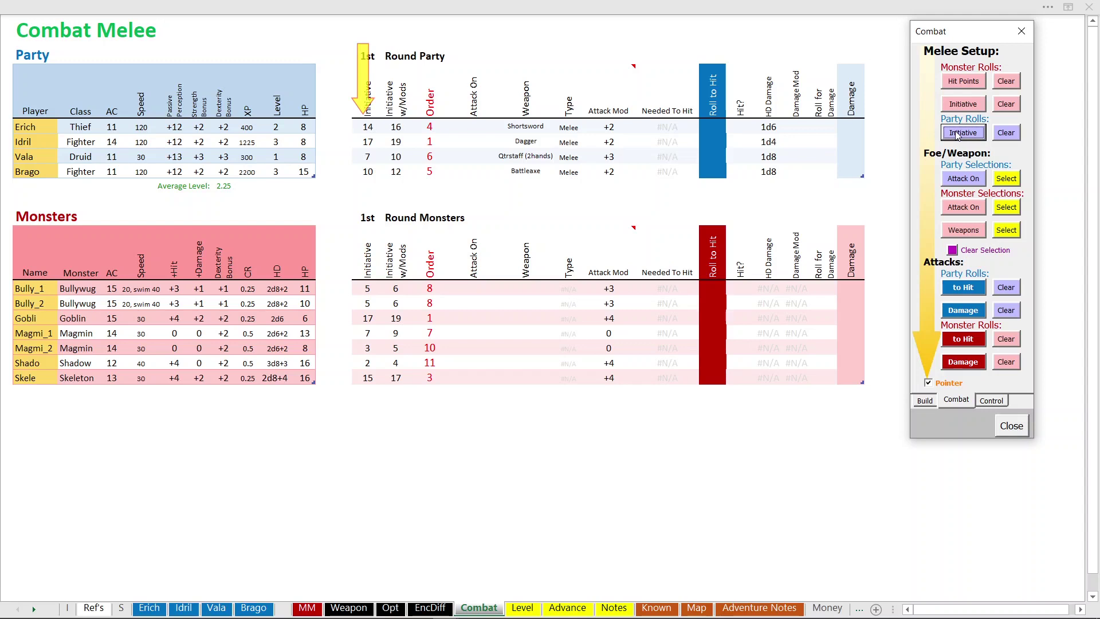
pyautogui.click(957, 134)
# Step: Reset party targets, monster targets and monster weapons to be chosen
pyautogui.click(956, 181)
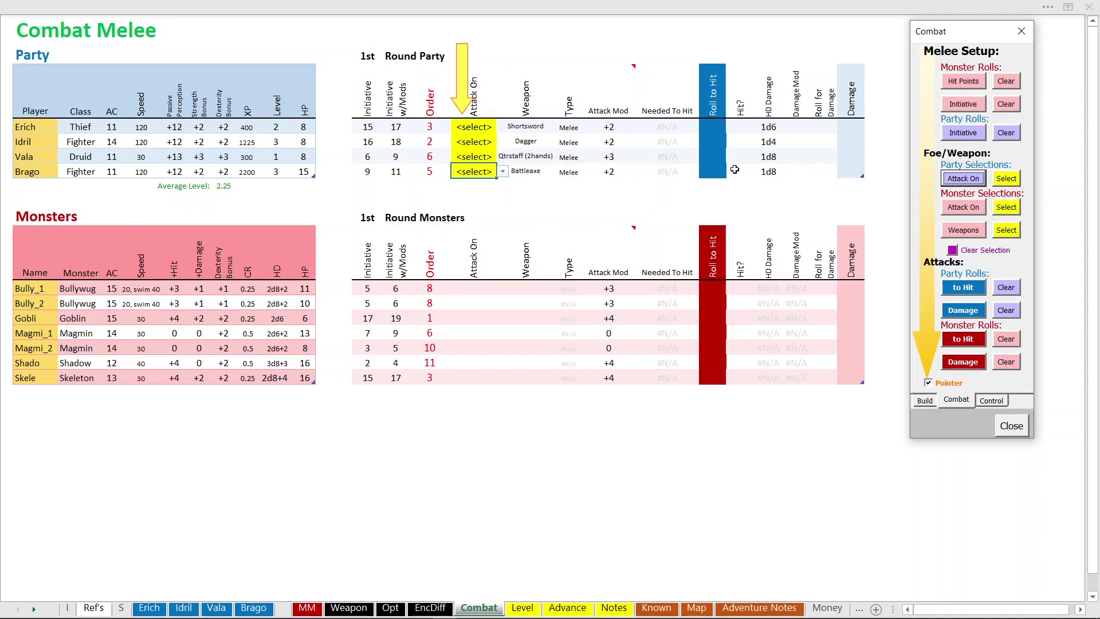
pyautogui.click(965, 208)
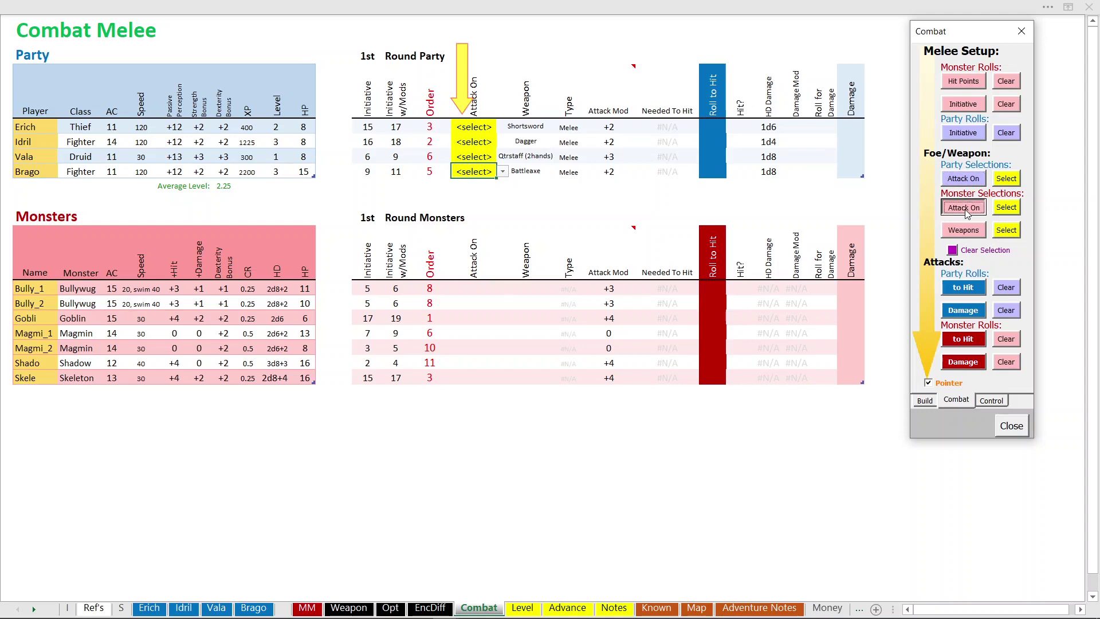
pyautogui.click(965, 230)
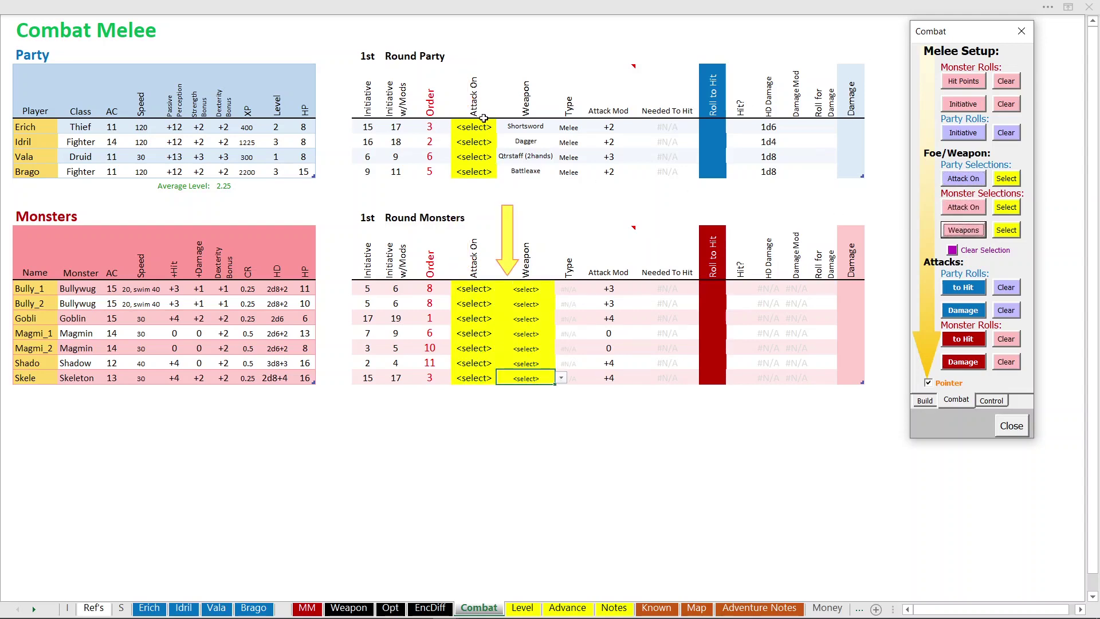
# Step: Set Erich to attack Gobli and Vala to attack Bully_2
pyautogui.click(490, 125)
pyautogui.click(502, 126)
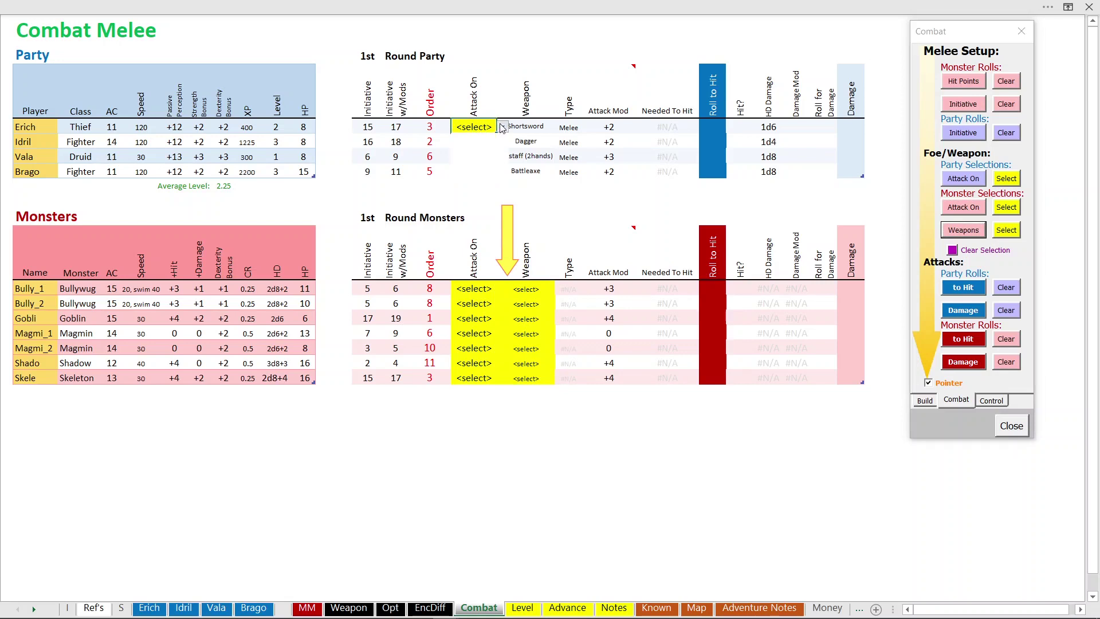
pyautogui.click(474, 158)
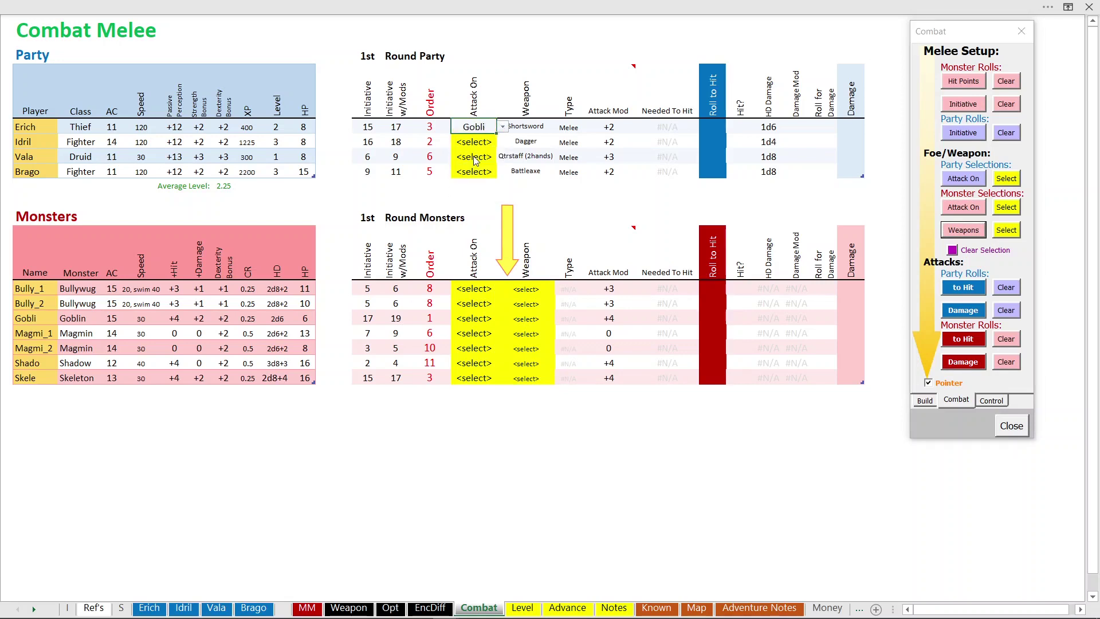
pyautogui.click(475, 159)
pyautogui.click(502, 157)
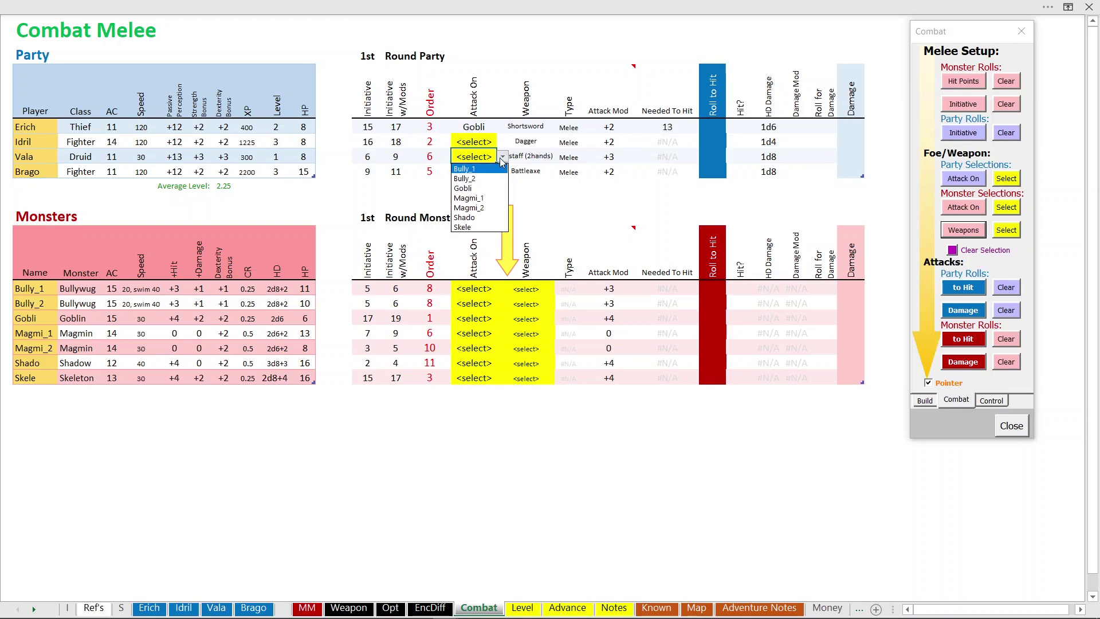
pyautogui.click(480, 179)
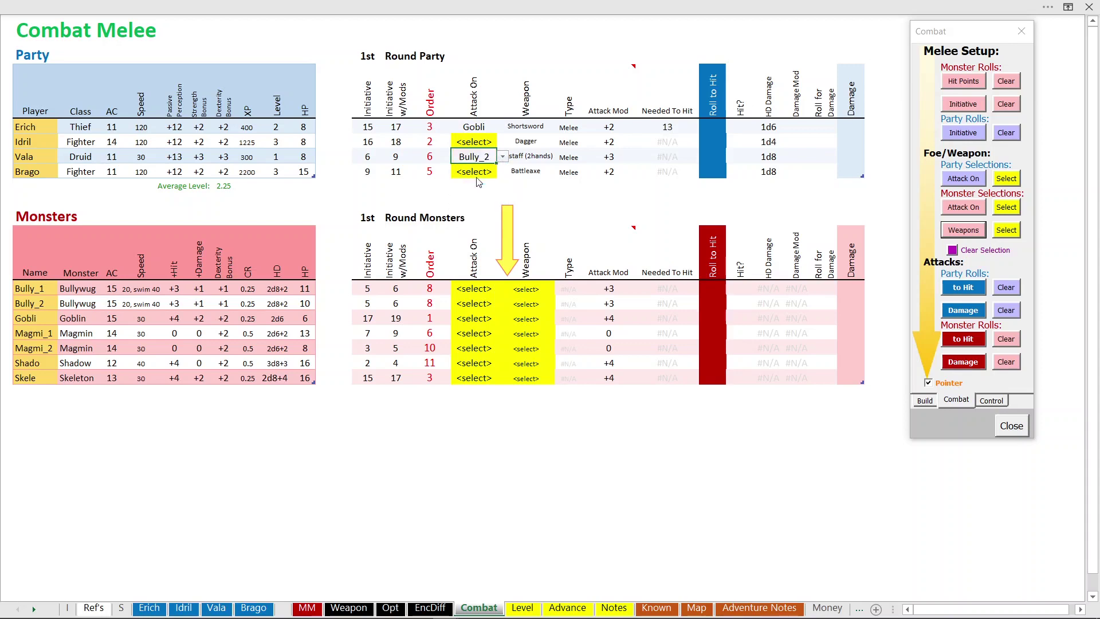
# Step: Set Bully_1 to attack Idril, armed with a spear
pyautogui.click(484, 289)
pyautogui.click(502, 288)
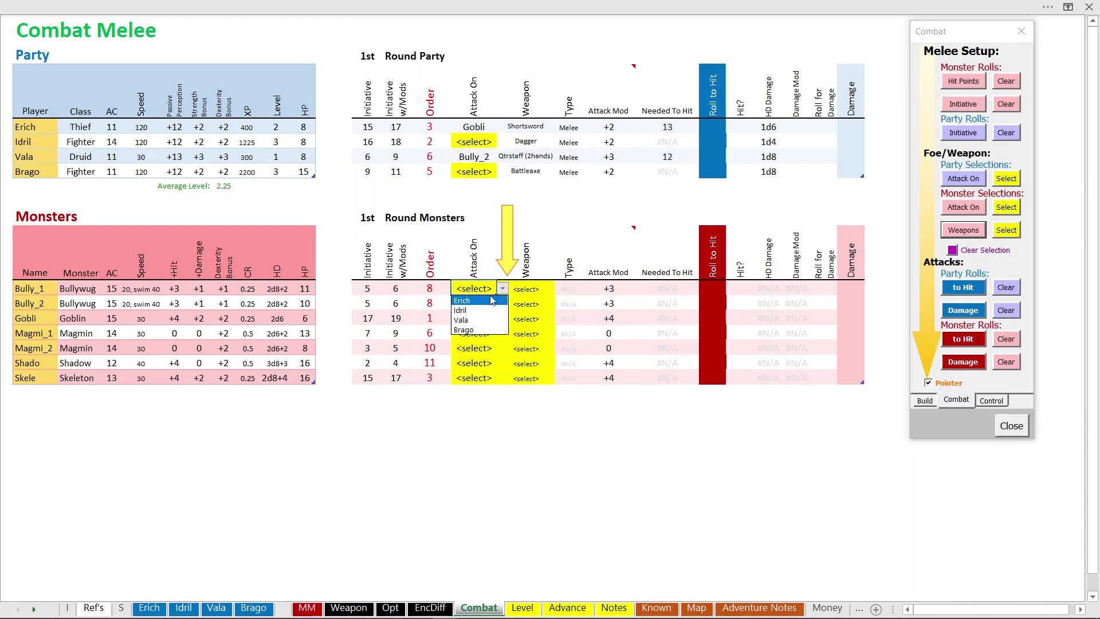
pyautogui.click(481, 311)
pyautogui.click(519, 289)
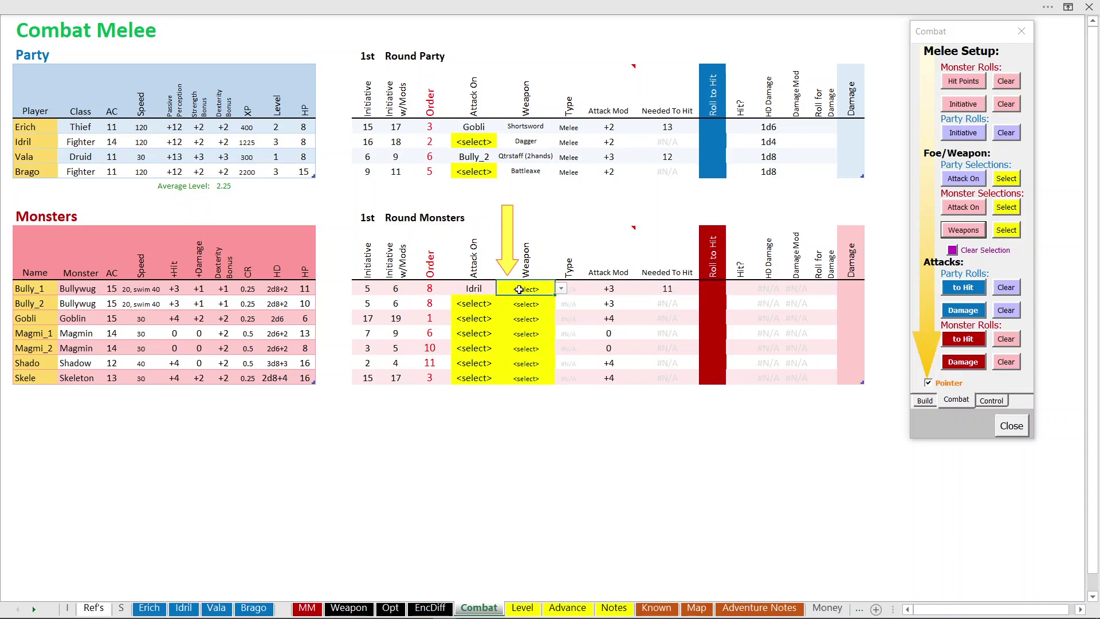
pyautogui.click(562, 289)
pyautogui.click(538, 310)
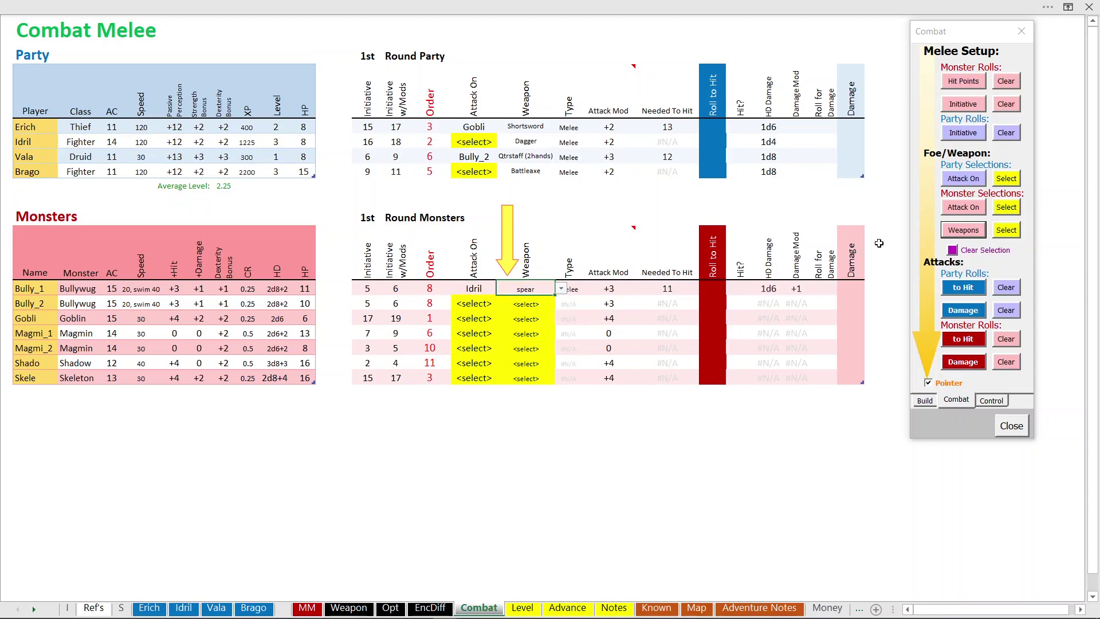
# Step: Auto-pick targets for the whole party and all monsters, and weapons for all monsters
pyautogui.click(1007, 179)
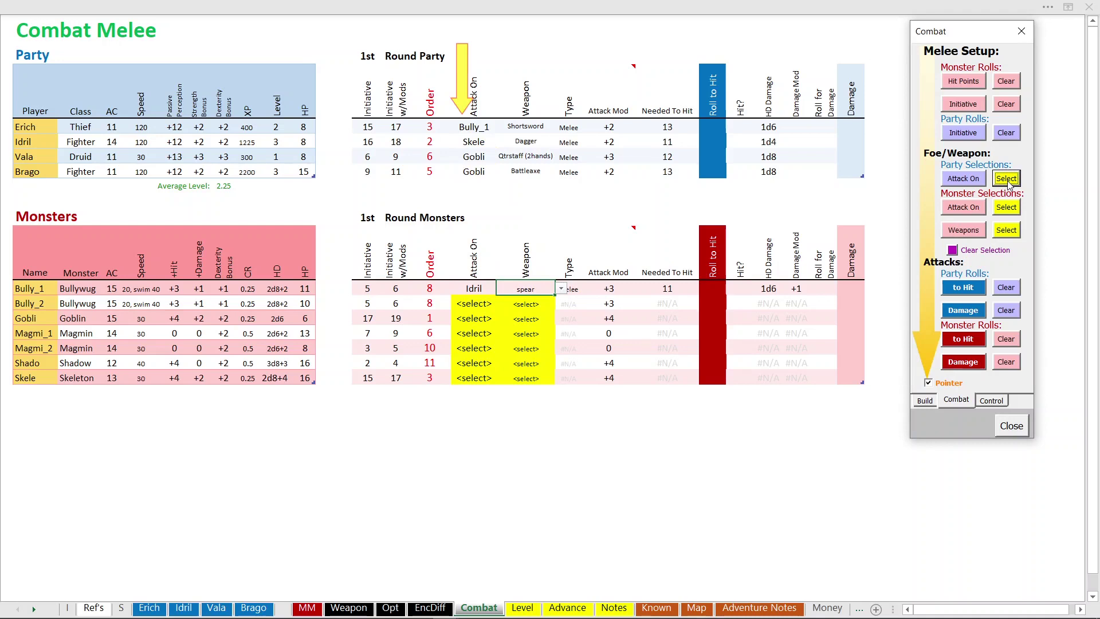
pyautogui.click(1007, 207)
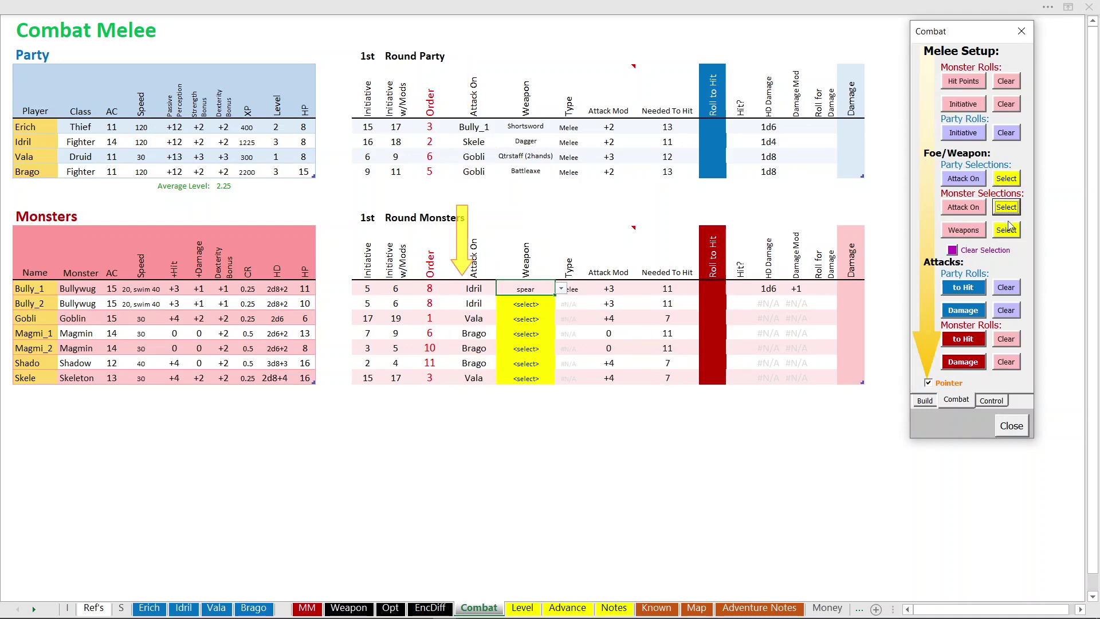
pyautogui.click(1007, 230)
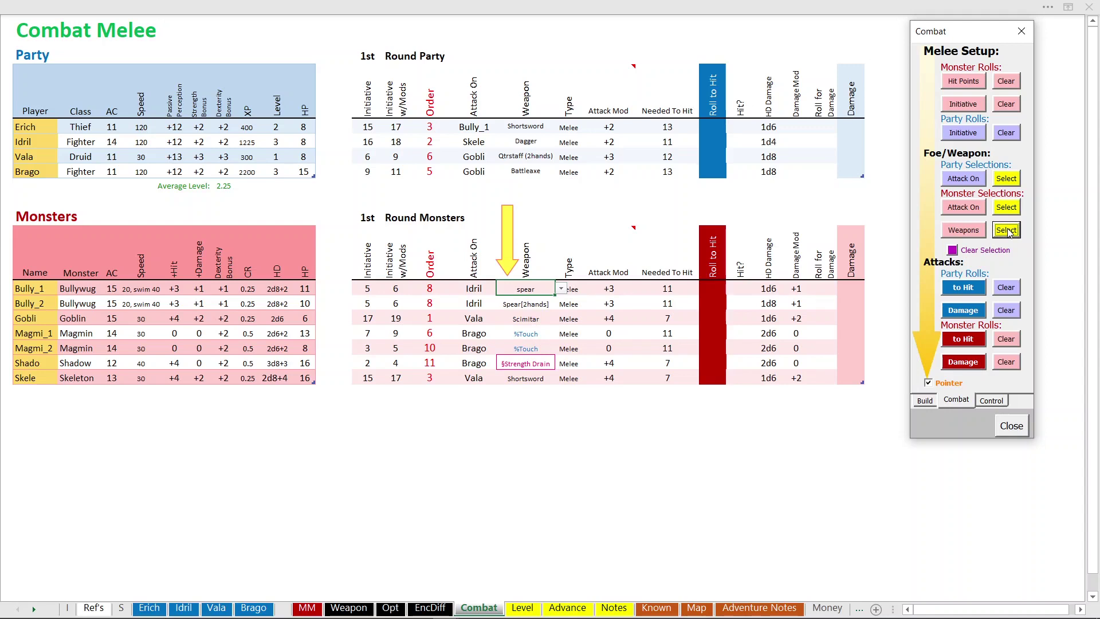
# Step: Roll the party's to-hit and re-roll four times, ending with Erich hitting on 16
pyautogui.click(971, 288)
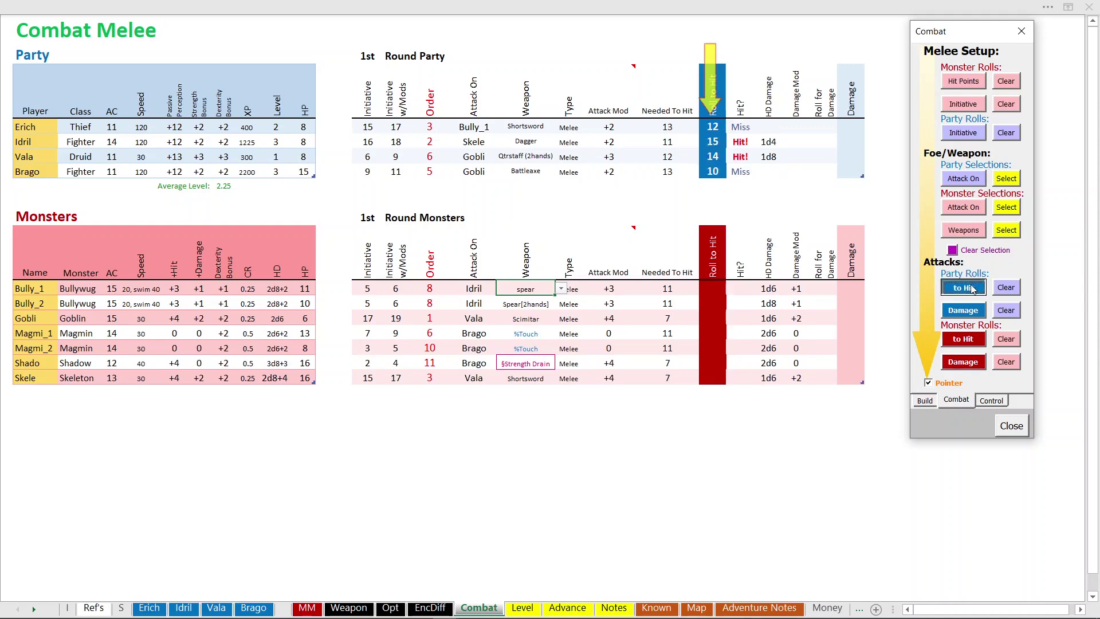
pyautogui.click(977, 289)
pyautogui.click(978, 288)
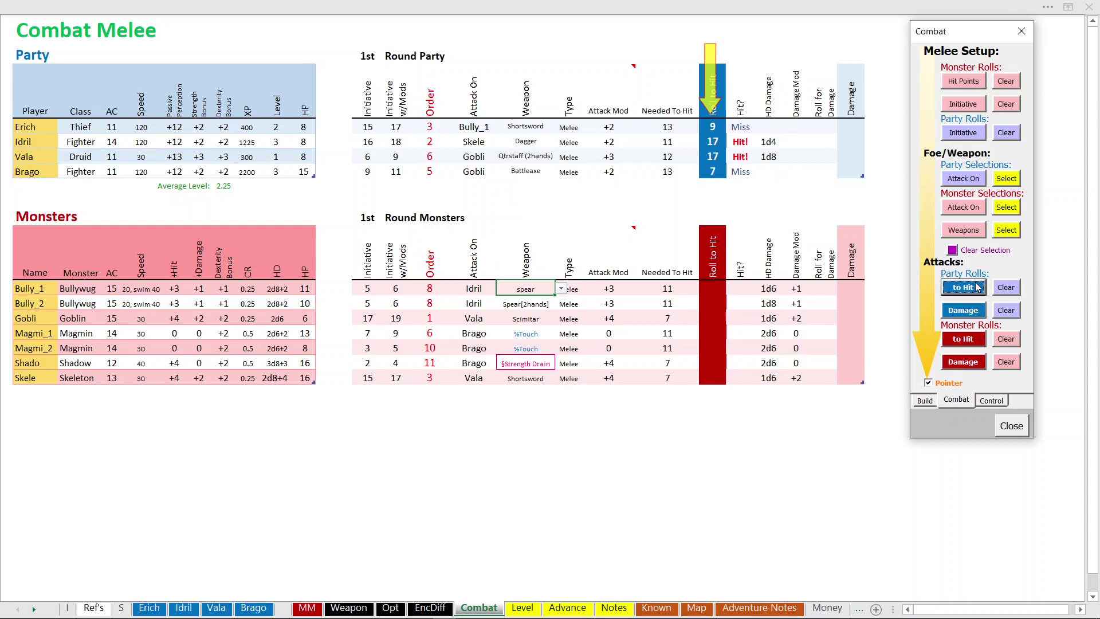
pyautogui.click(977, 288)
pyautogui.click(978, 288)
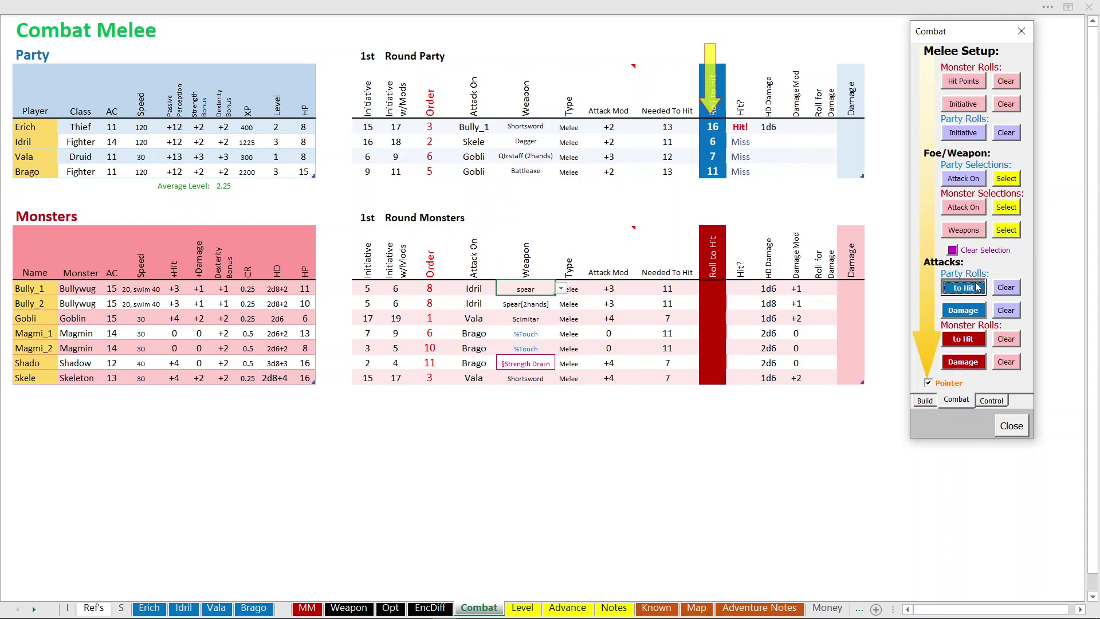